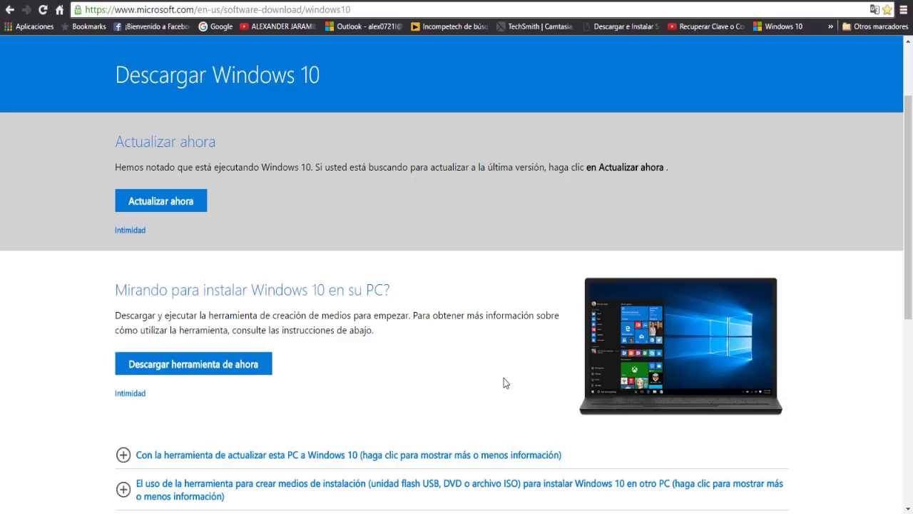
Step: Download MediaCreationTool.exe from the Windows 10 download page, keep the file, and show it in its folder
click(189, 365)
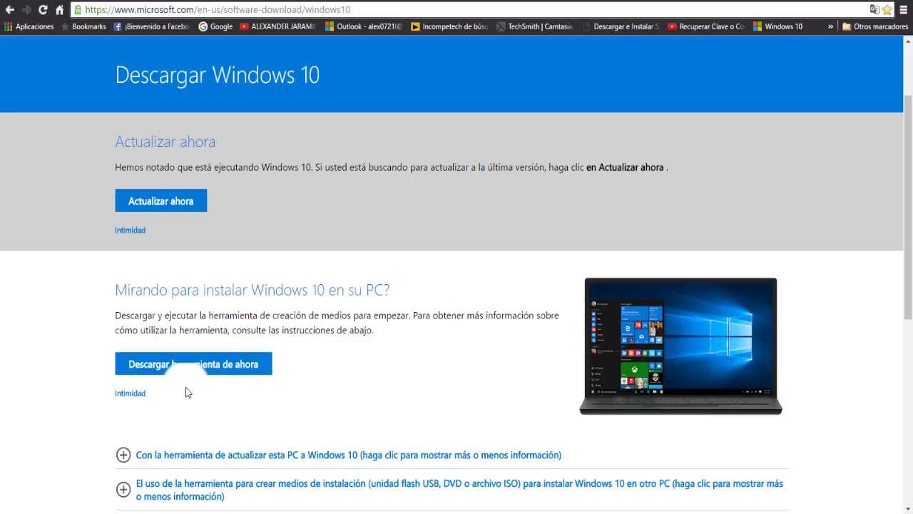
click(192, 364)
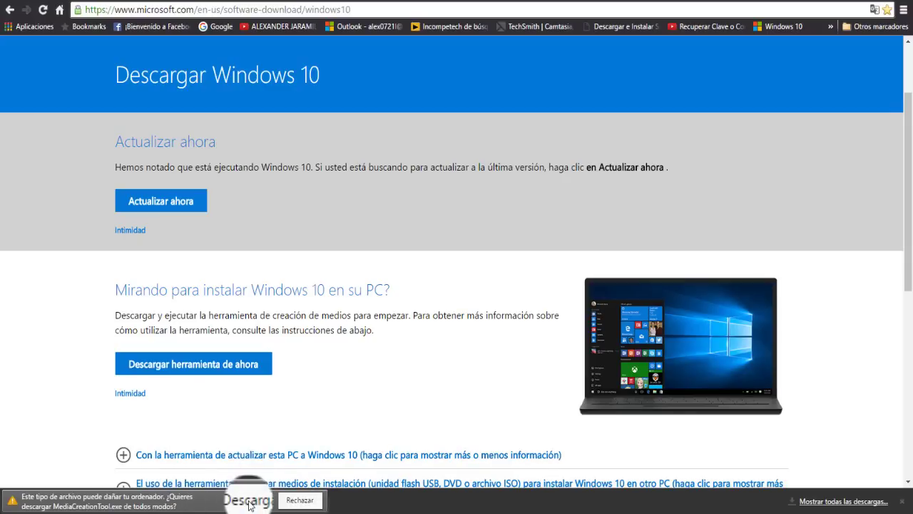
click(246, 497)
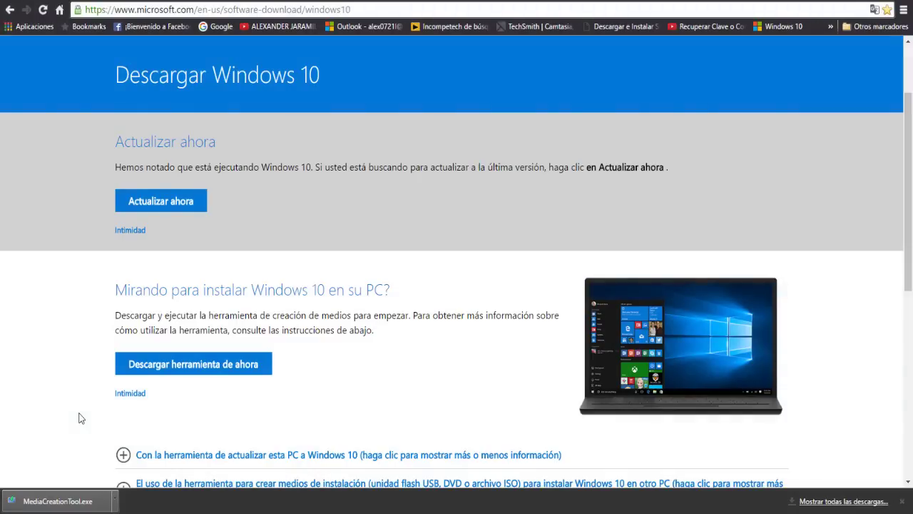
click(116, 502)
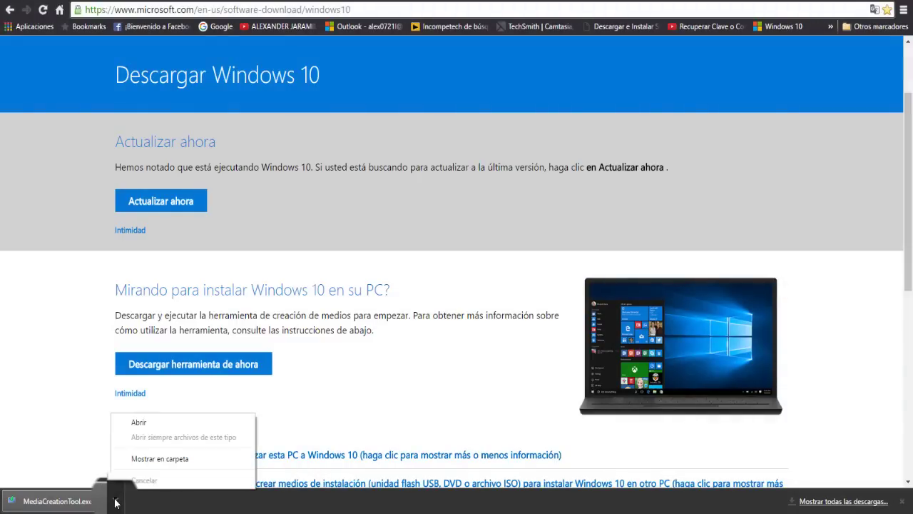
click(174, 460)
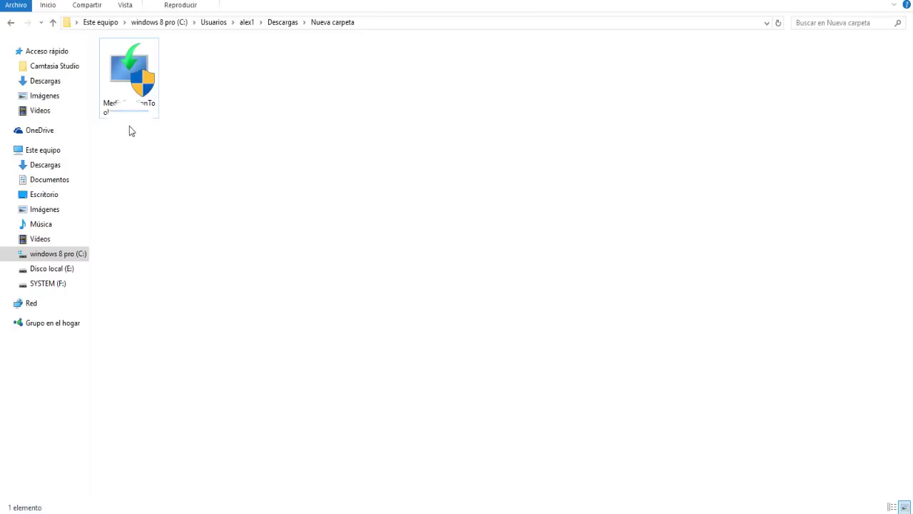
Step: Run MediaCreationTool as administrator and accept its license terms
right_click(133, 90)
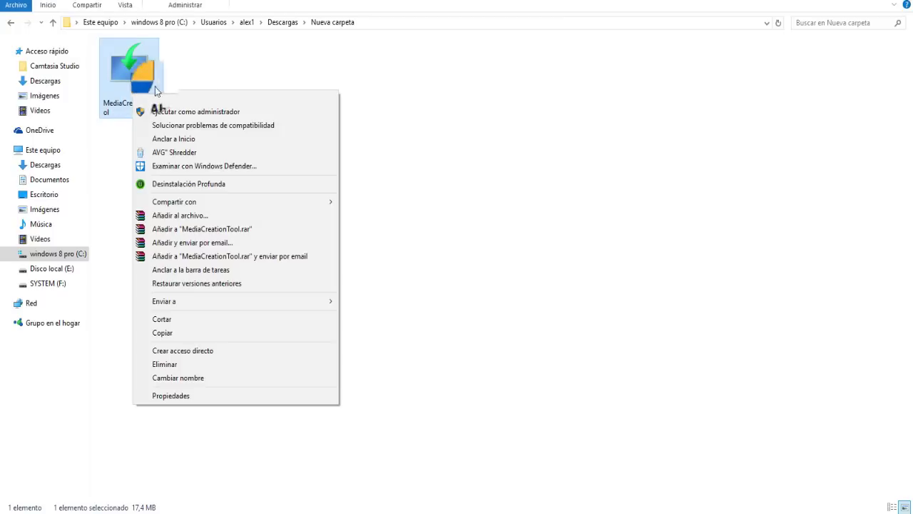
click(215, 112)
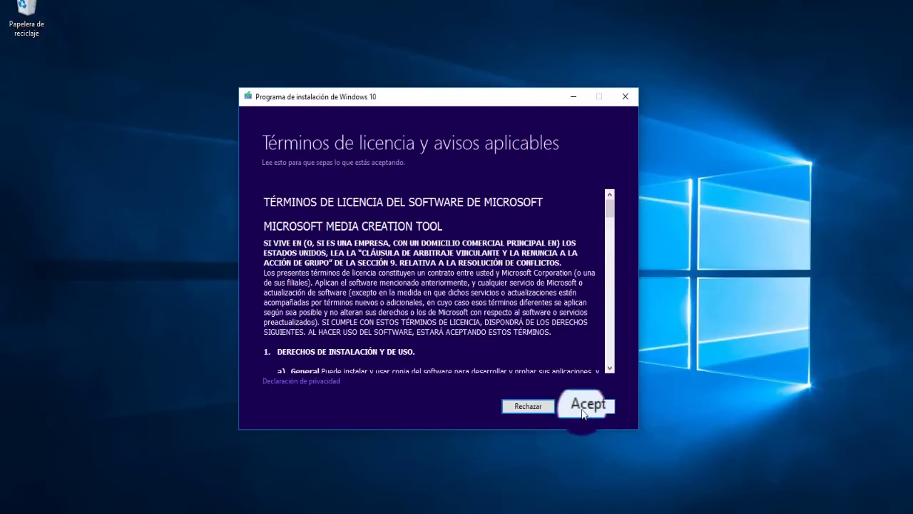
click(583, 413)
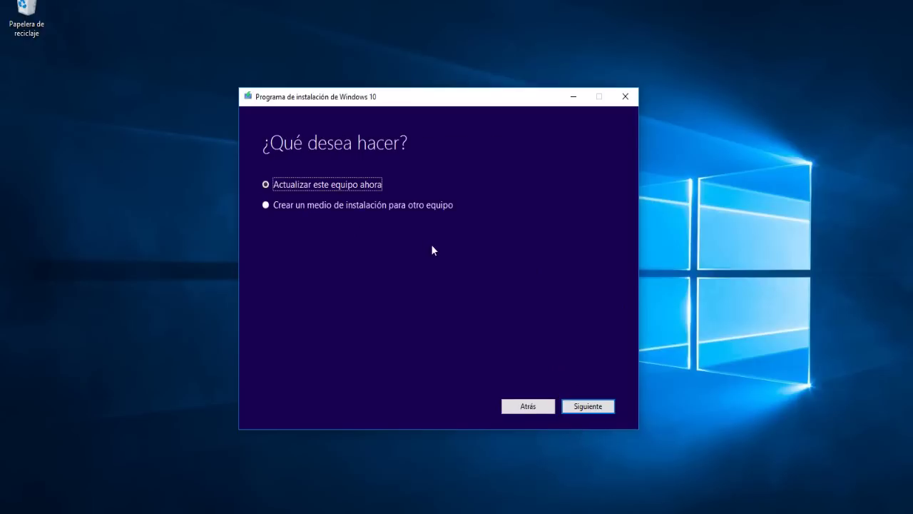
Step: Choose to create installation media for another PC and accept the recommended language, edition and architecture options
click(266, 205)
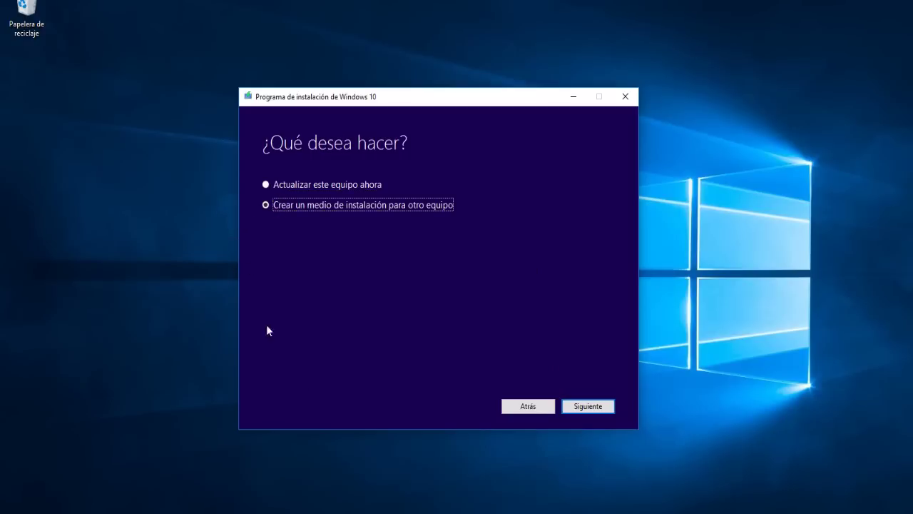
click(588, 406)
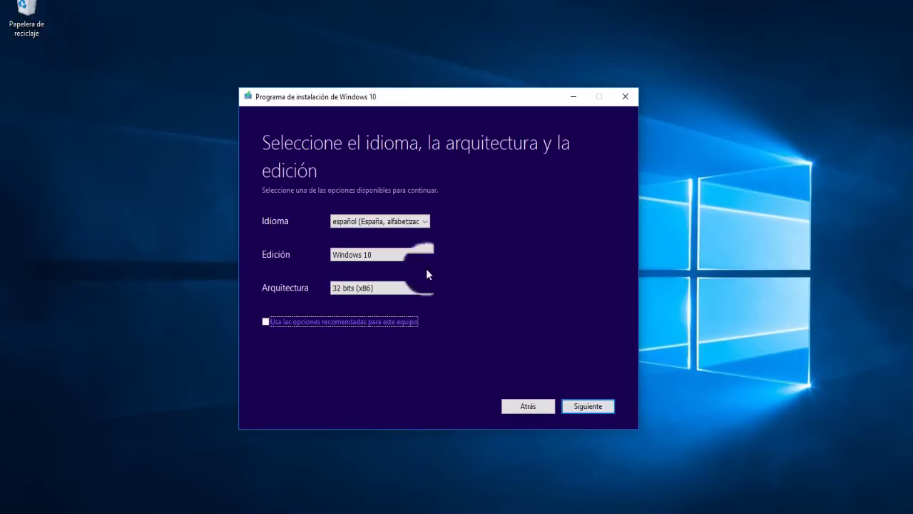
click(265, 321)
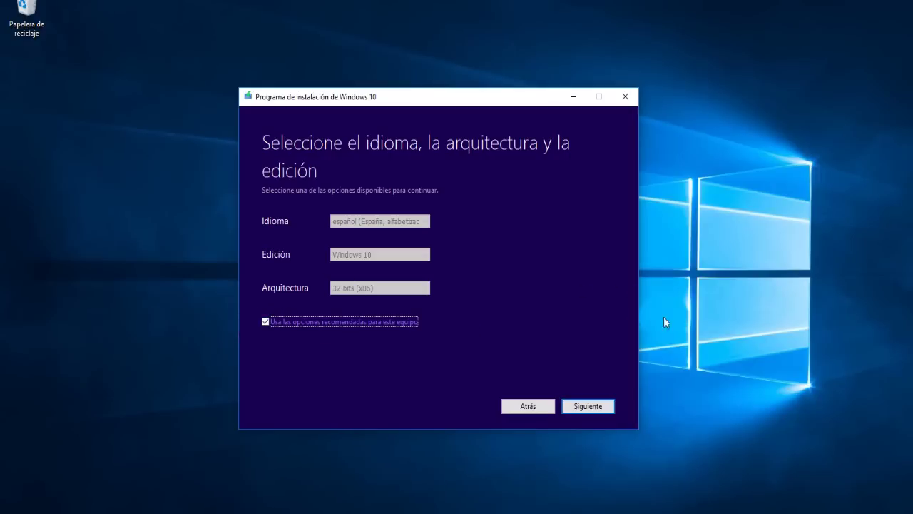
click(589, 407)
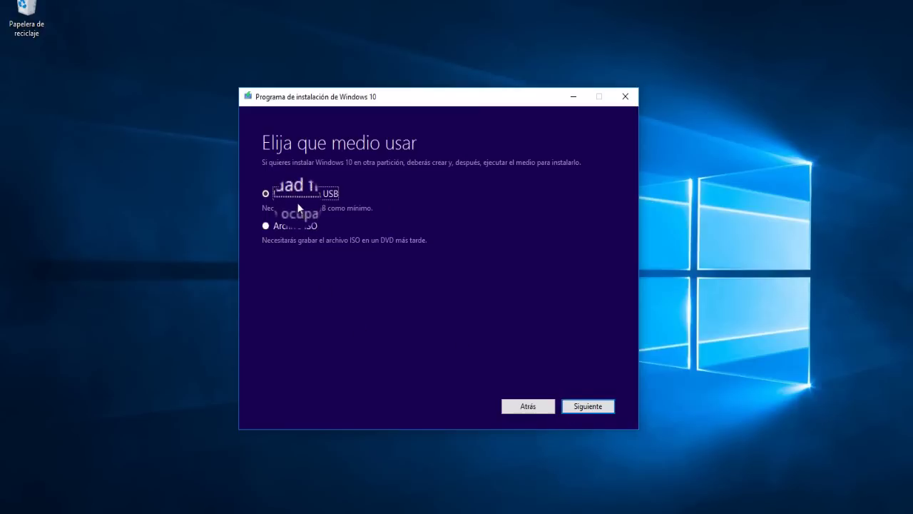
Step: Select ISO file as the installation medium and save it as Windows in the ISO folder under Videos
click(290, 242)
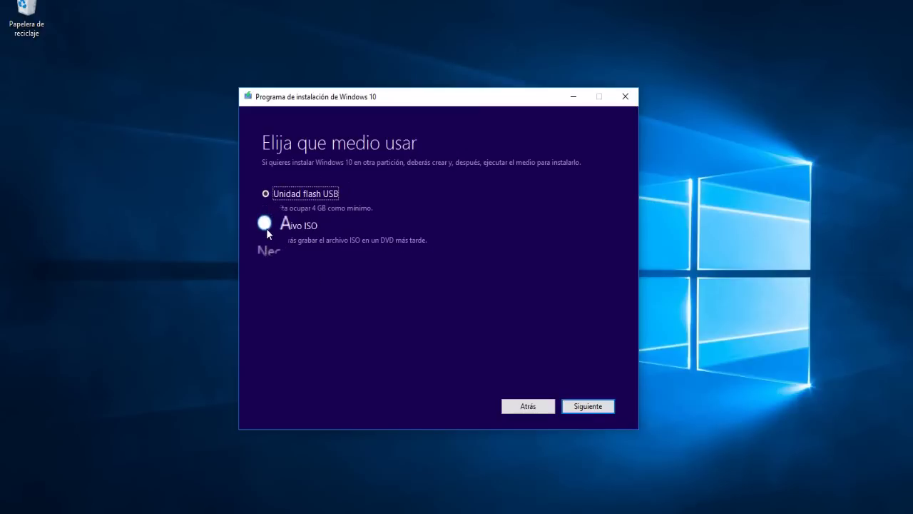
click(266, 226)
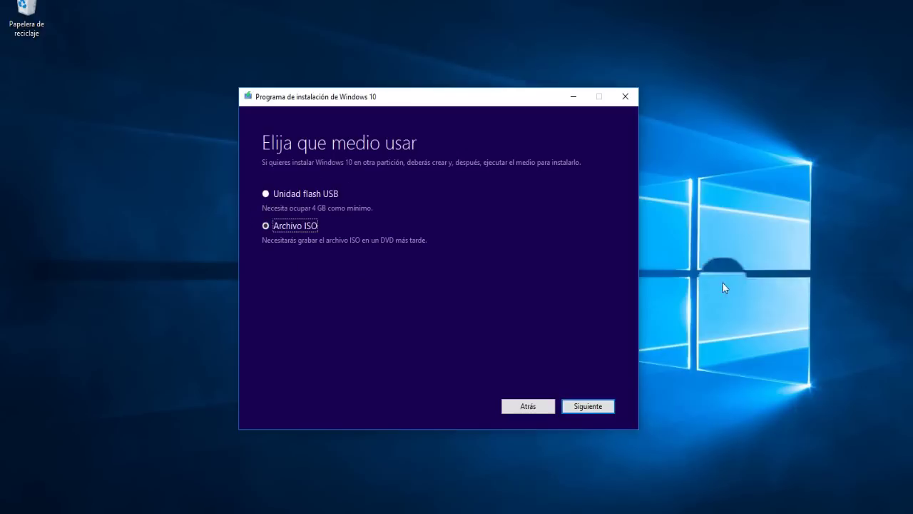
click(585, 410)
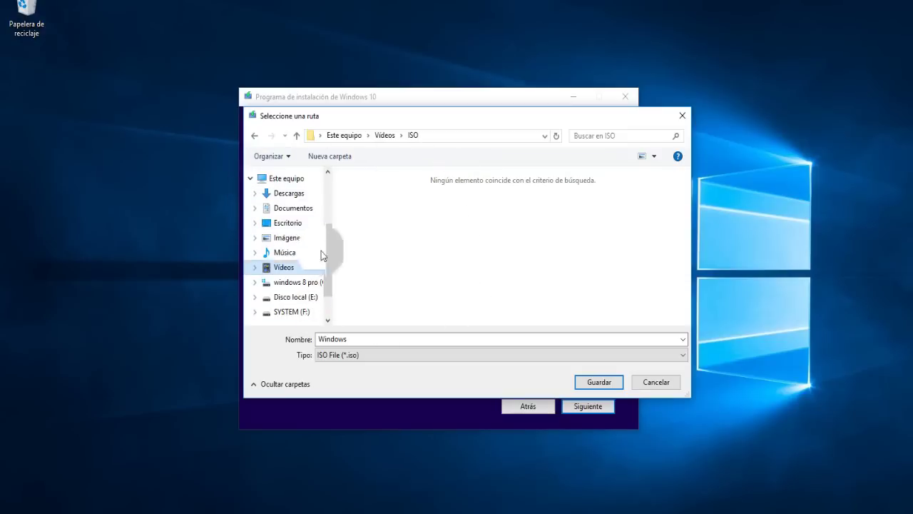
click(593, 385)
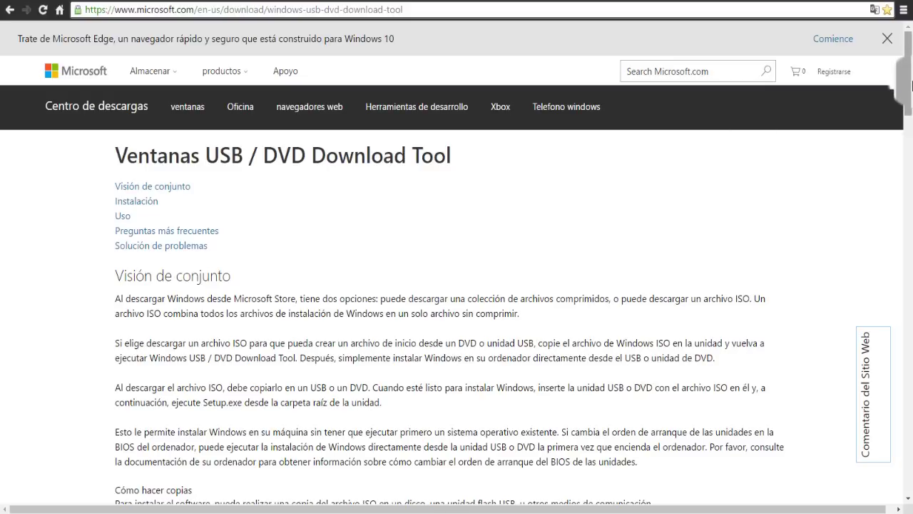
Step: Follow the Windows USB/DVD Download Tool link in the installation instructions, then download the installer and keep the file
drag(909, 89, 910, 141)
scroll(342, 236, down, 2)
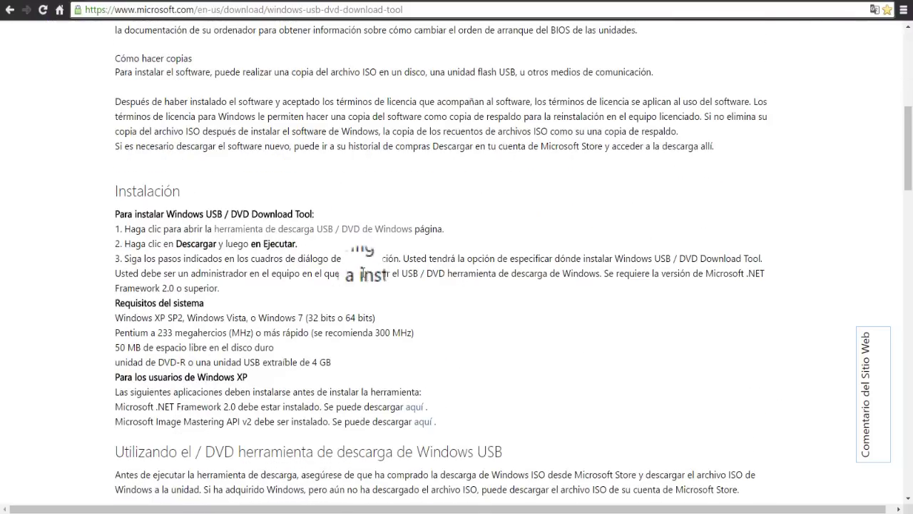
click(341, 235)
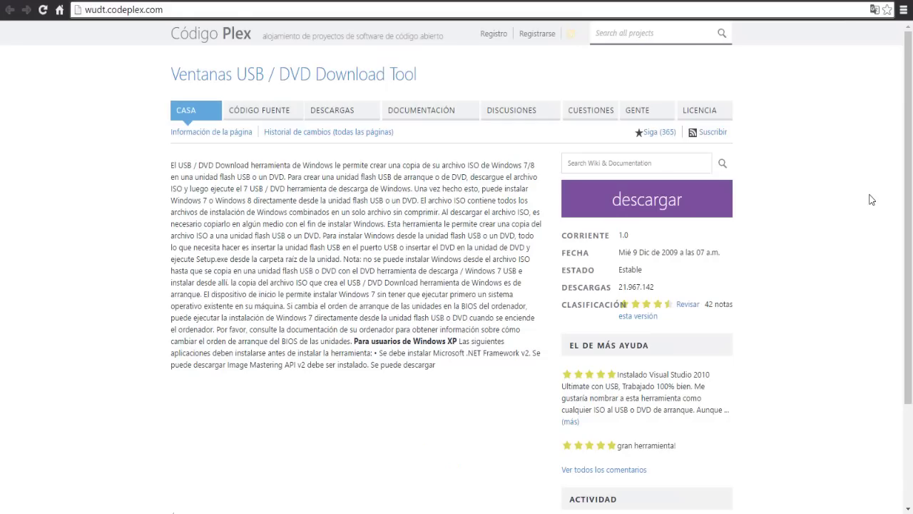
click(638, 199)
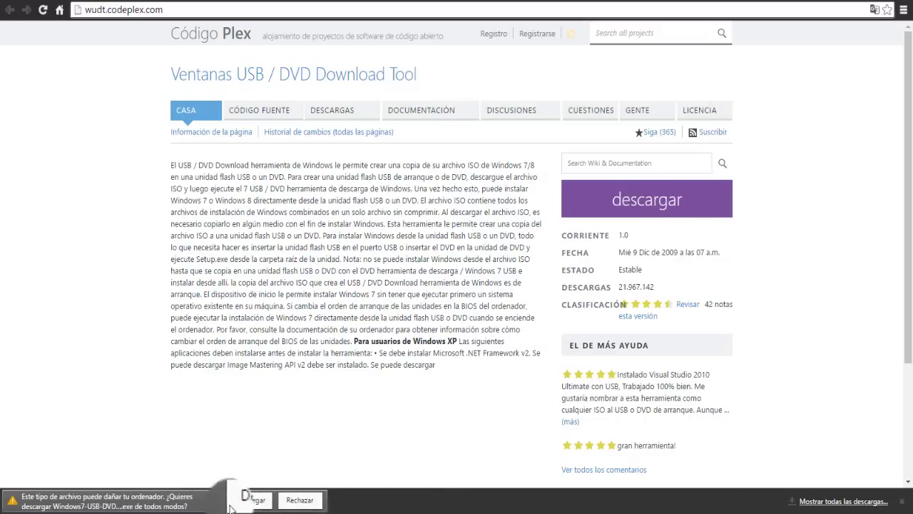
click(251, 500)
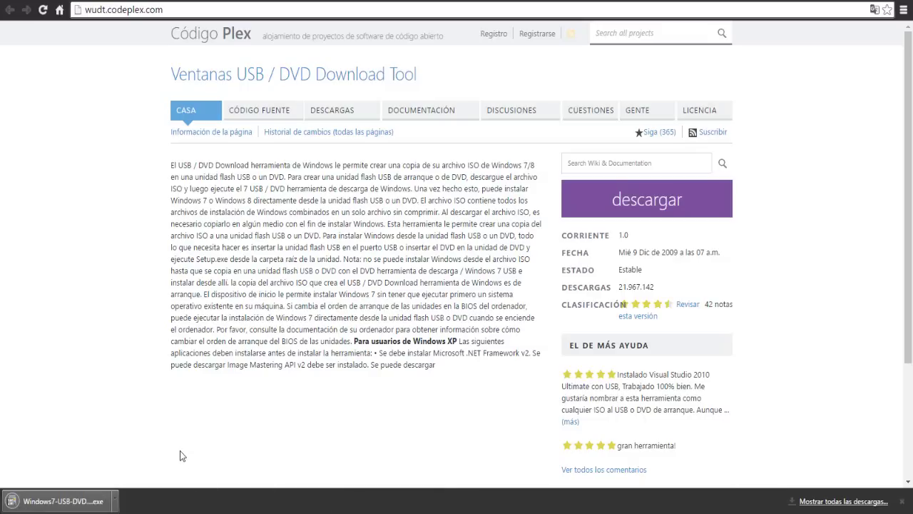
Step: Run the downloaded installer and complete the Windows 7 USB/DVD Download Tool setup
click(116, 501)
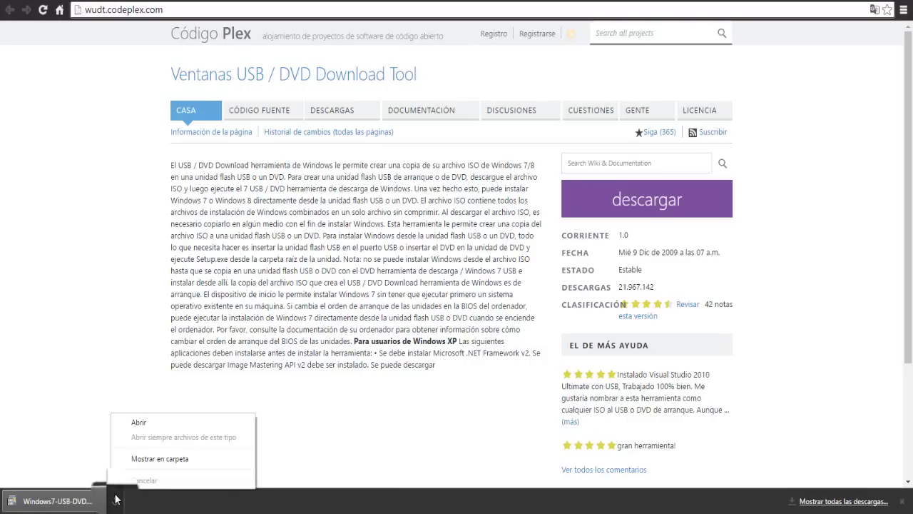
click(135, 427)
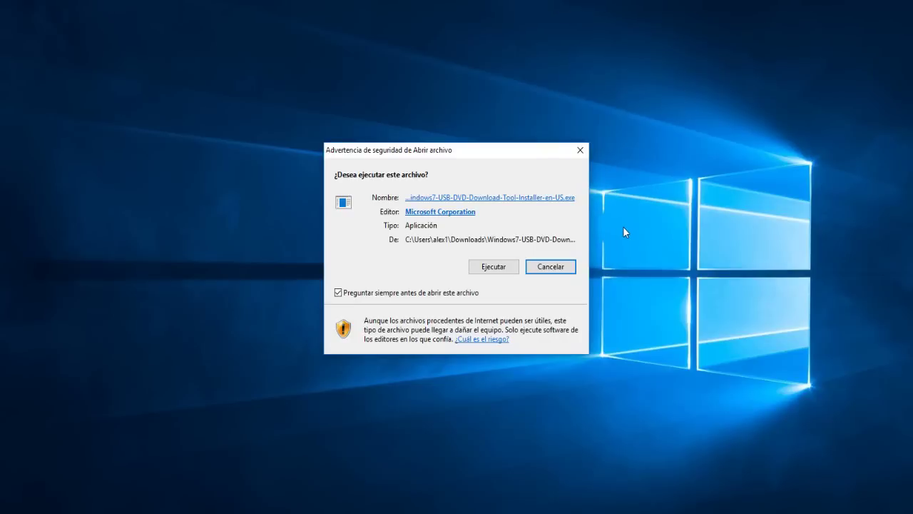
click(491, 267)
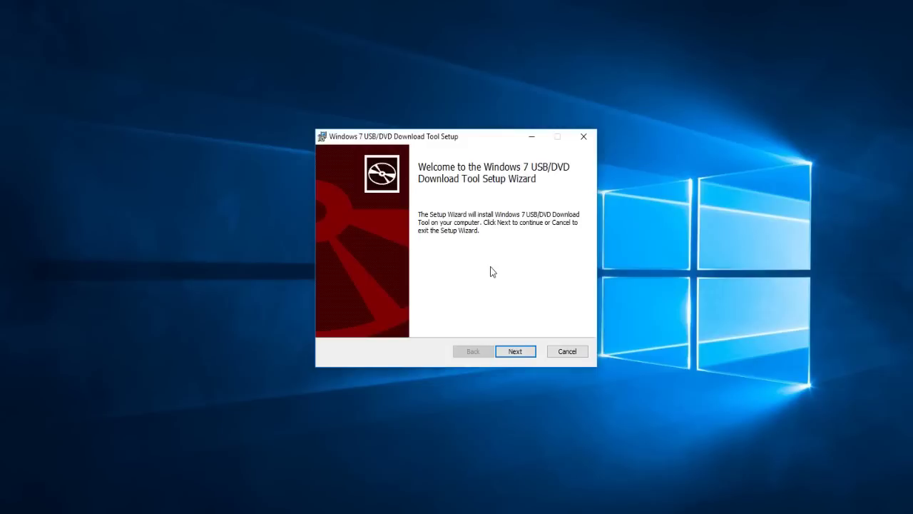
click(523, 353)
click(524, 355)
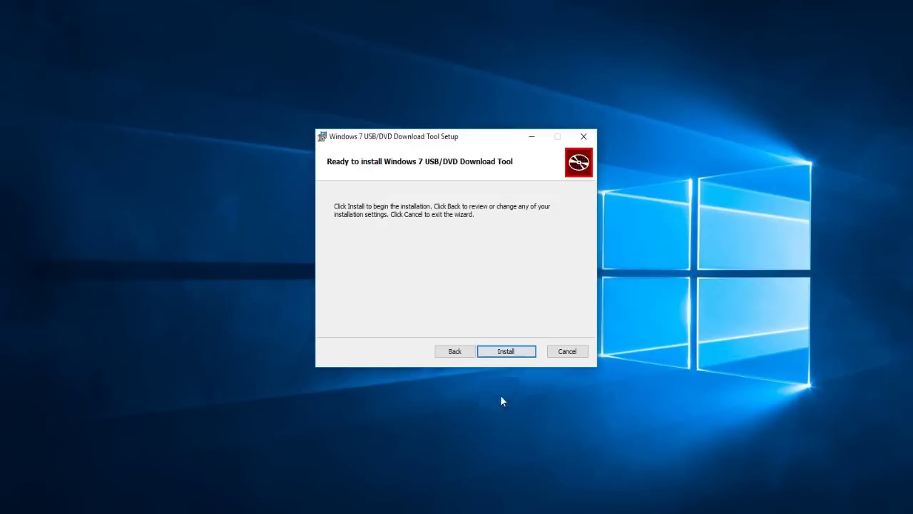
click(506, 351)
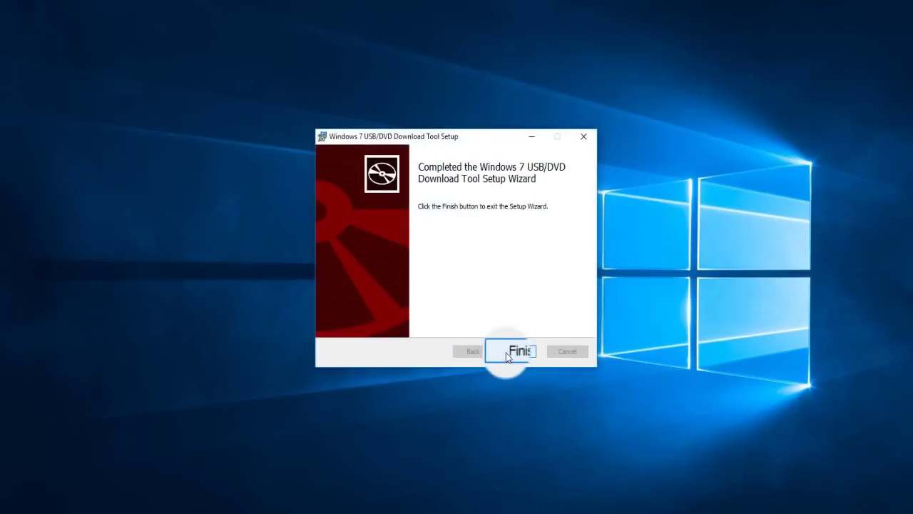
click(515, 354)
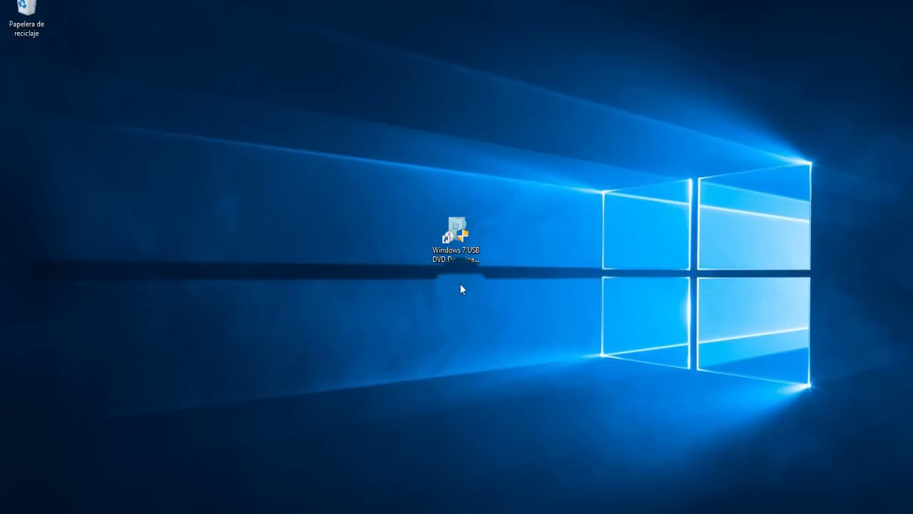
Step: Launch Windows 7 USB/DVD Download Tool and set Windows.iso from the Videos\ISO folder as the source file
double_click(456, 236)
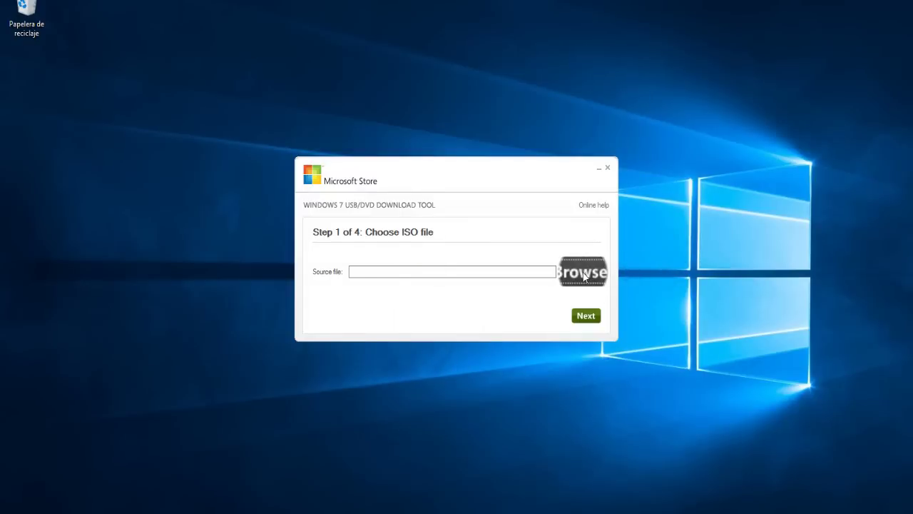
click(584, 276)
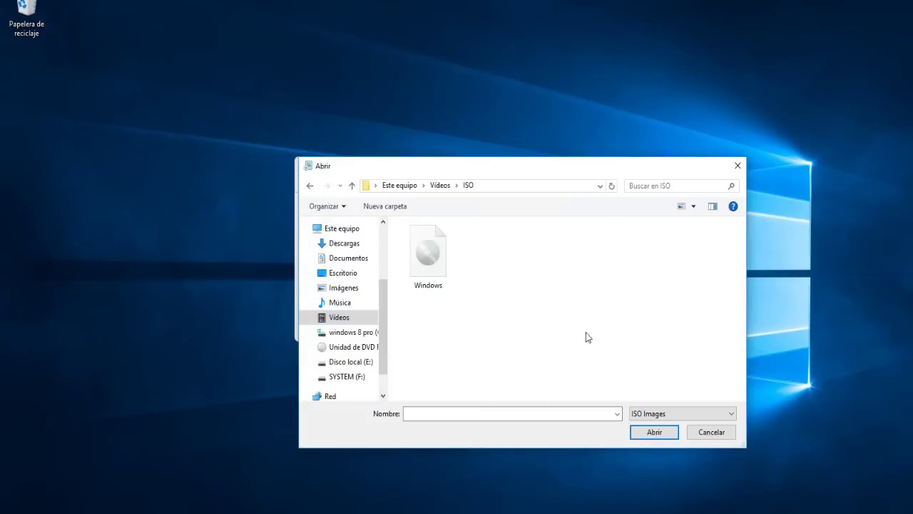
click(438, 268)
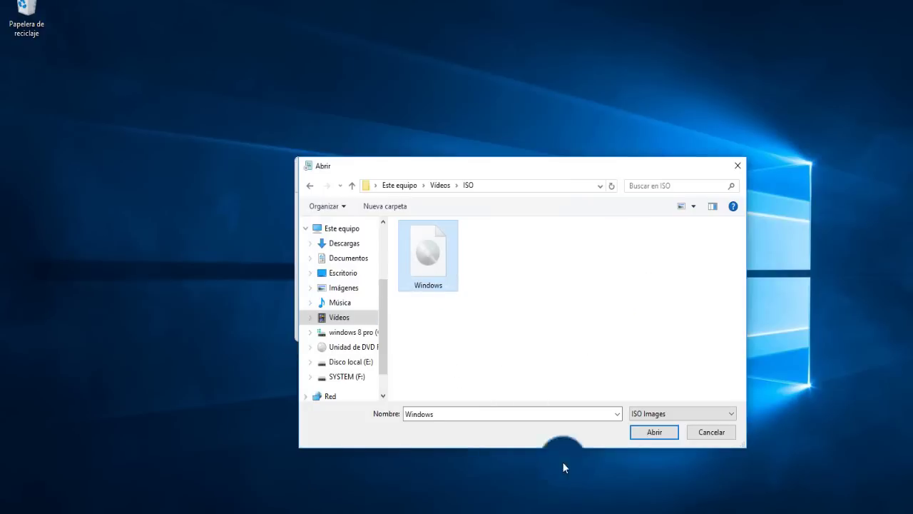
click(654, 432)
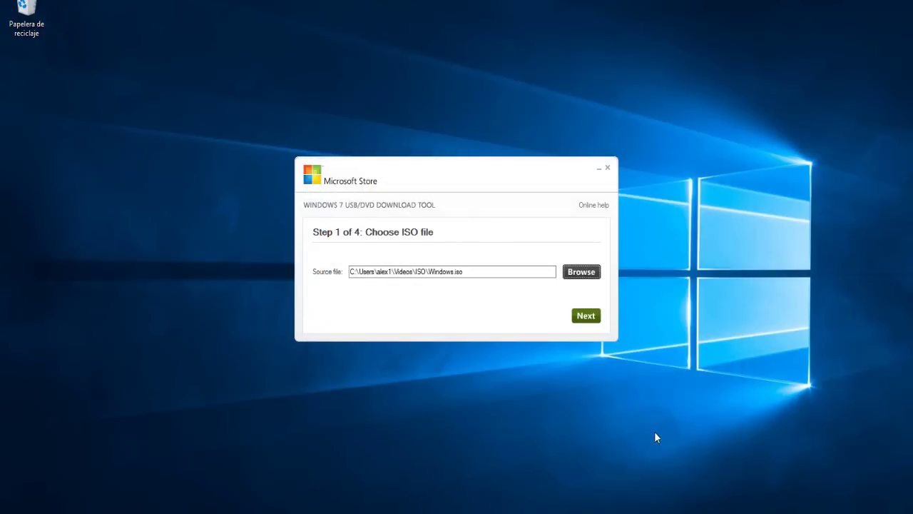
click(587, 317)
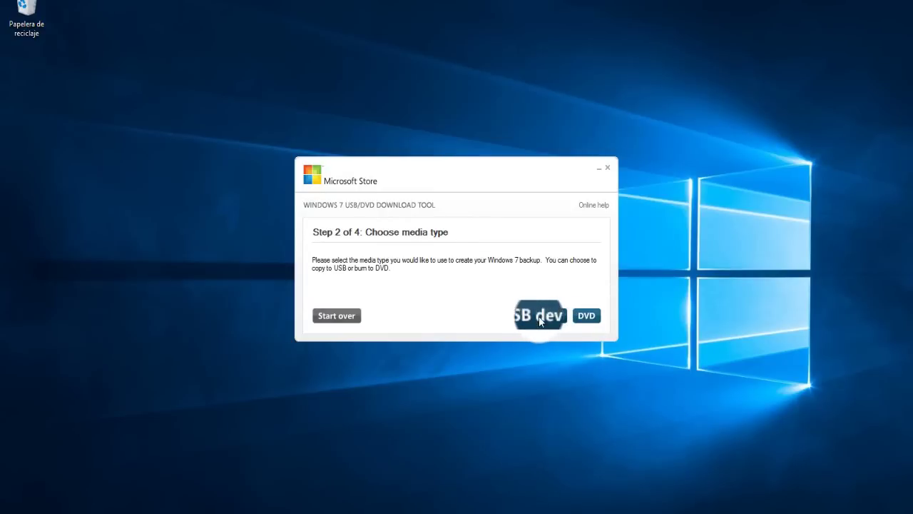
Step: Burn the ISO to the blank DVD, return the tool to its first step, and bring up the Este equipo window
click(594, 318)
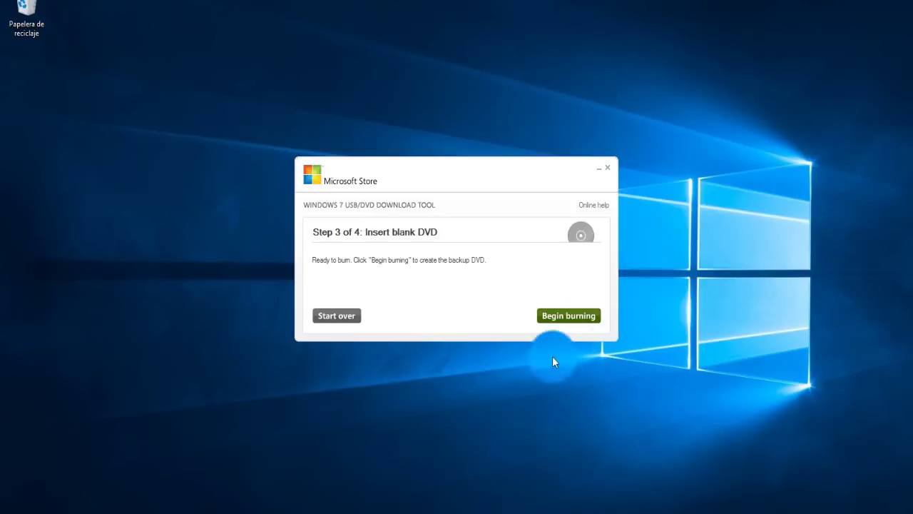
click(572, 318)
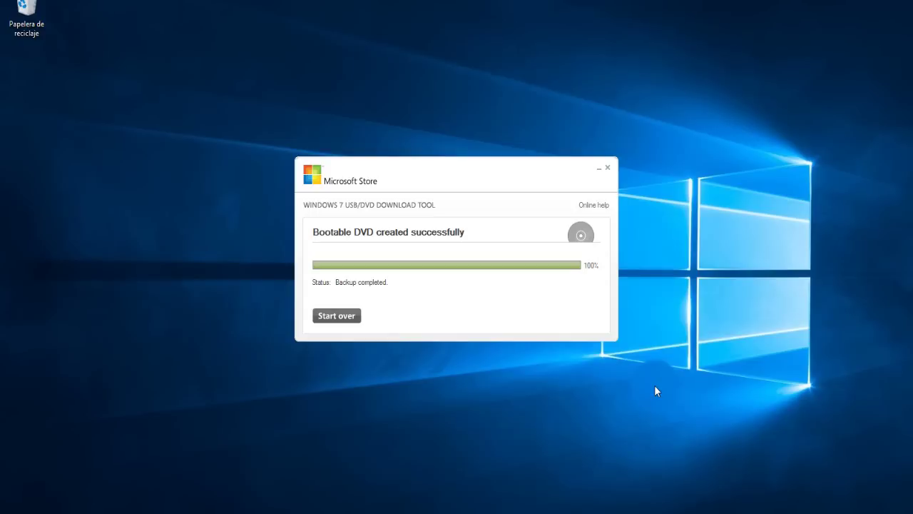
click(336, 316)
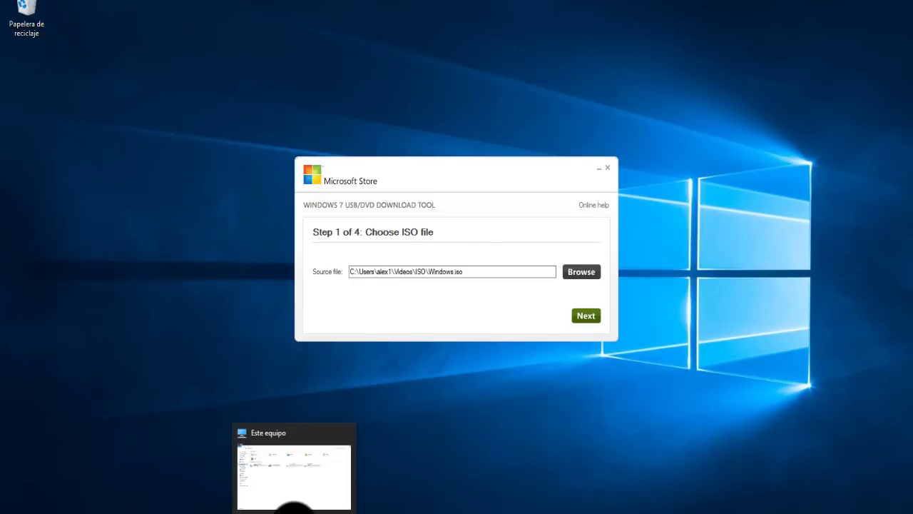
click(294, 511)
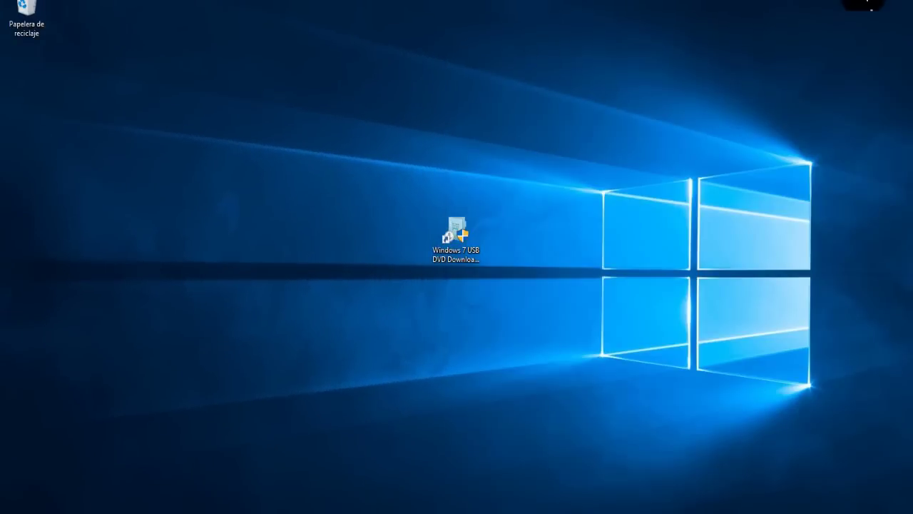
Step: Launch Windows 7 USB/DVD Download Tool again and load Windows.iso from the Videos\ISO folder as the source file
click(456, 236)
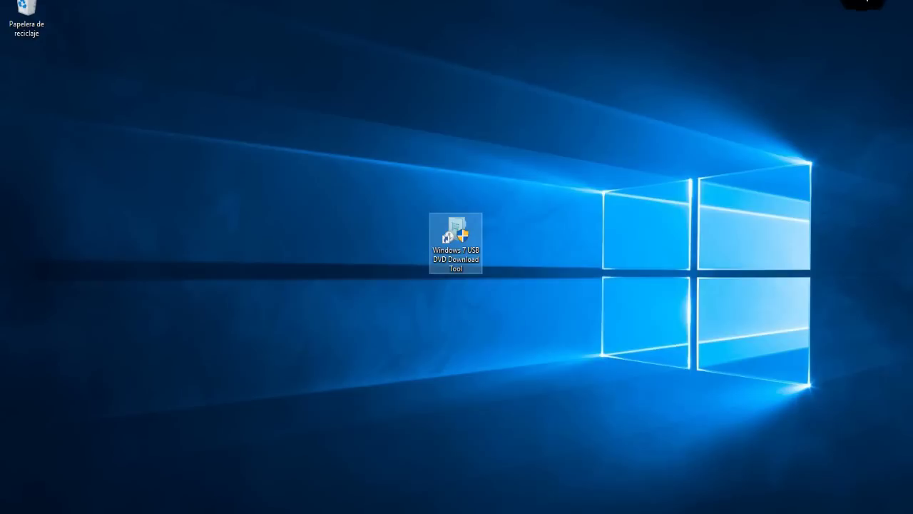
key(Return)
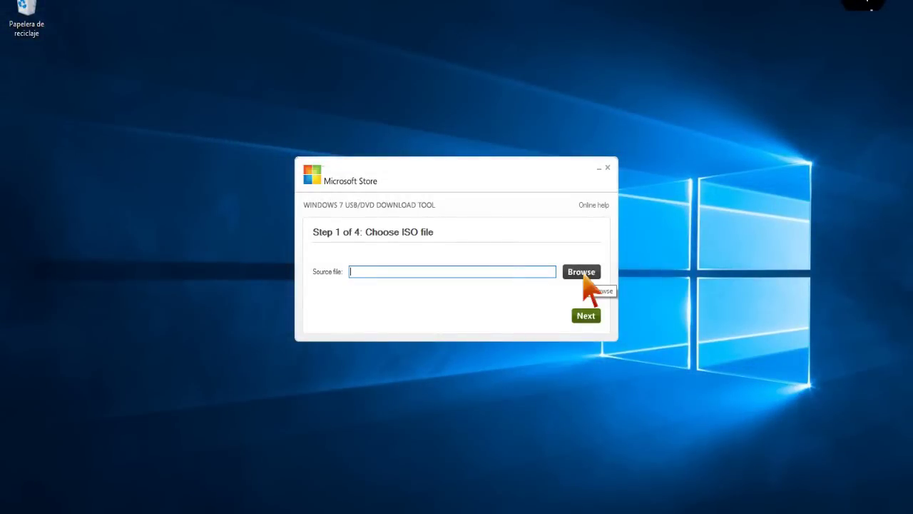
click(584, 277)
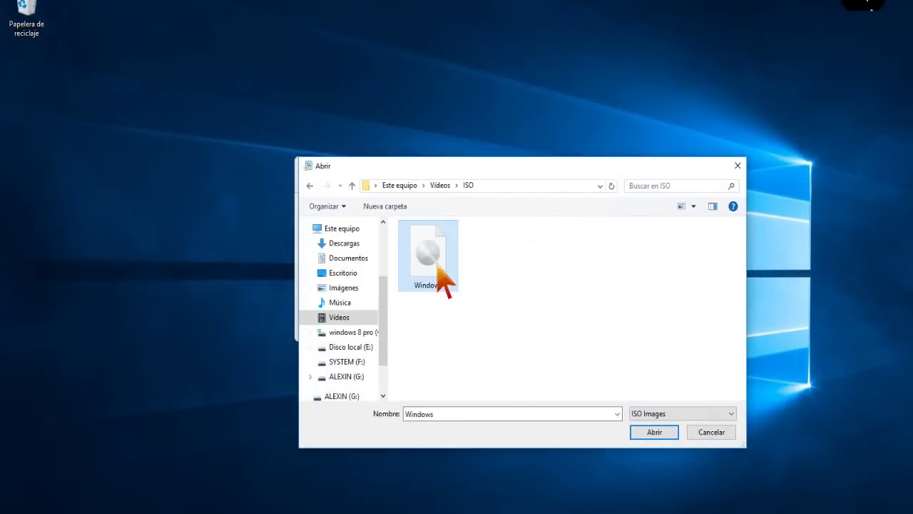
click(655, 431)
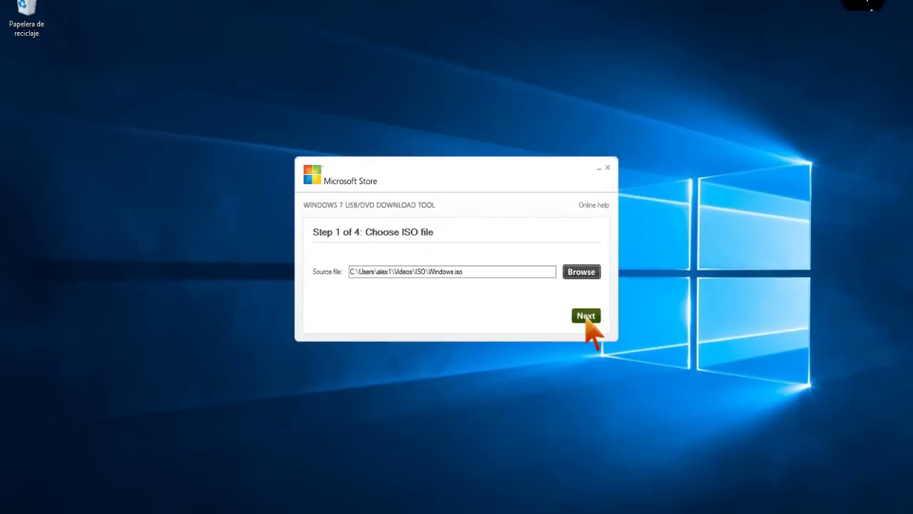
click(587, 317)
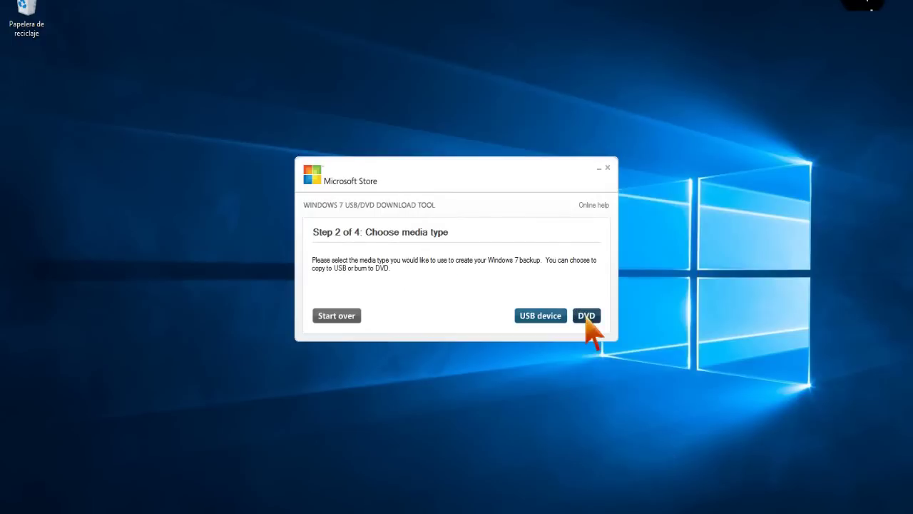
Step: Choose USB device as the media type and select the G: USB drive, refreshing the device list
click(536, 321)
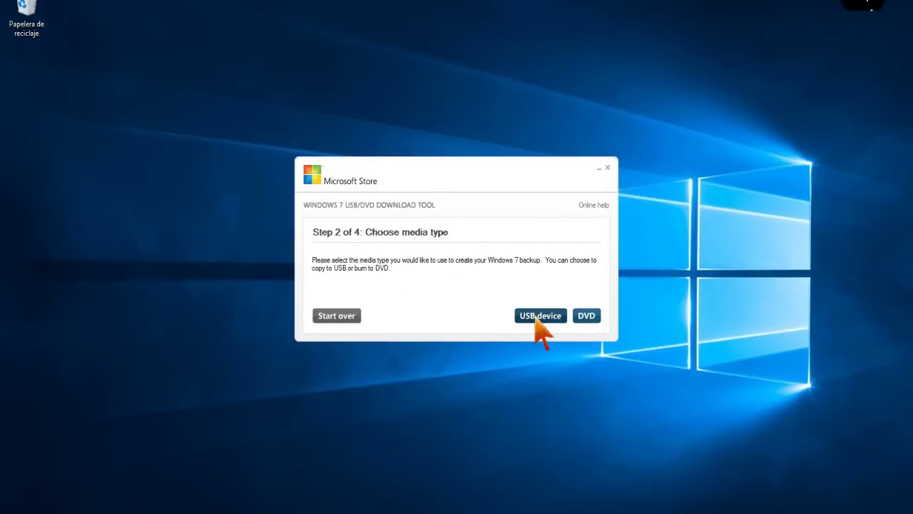
click(536, 320)
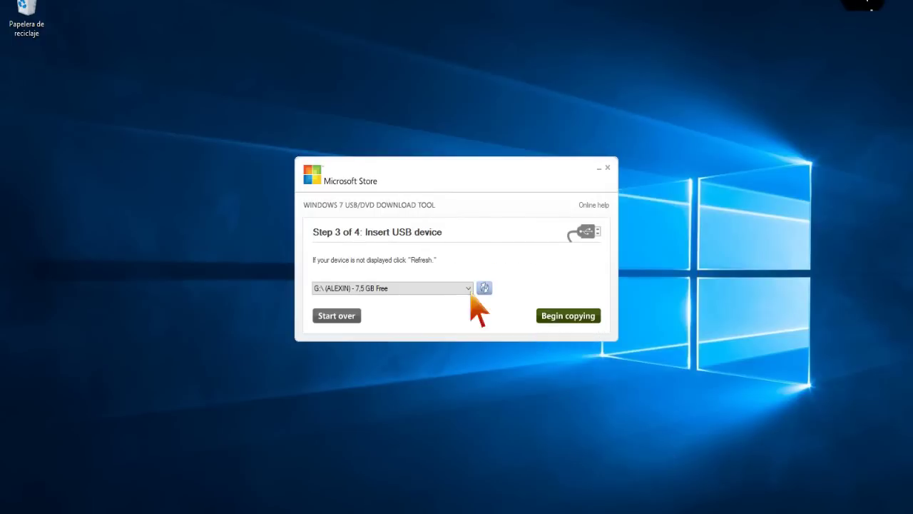
click(469, 292)
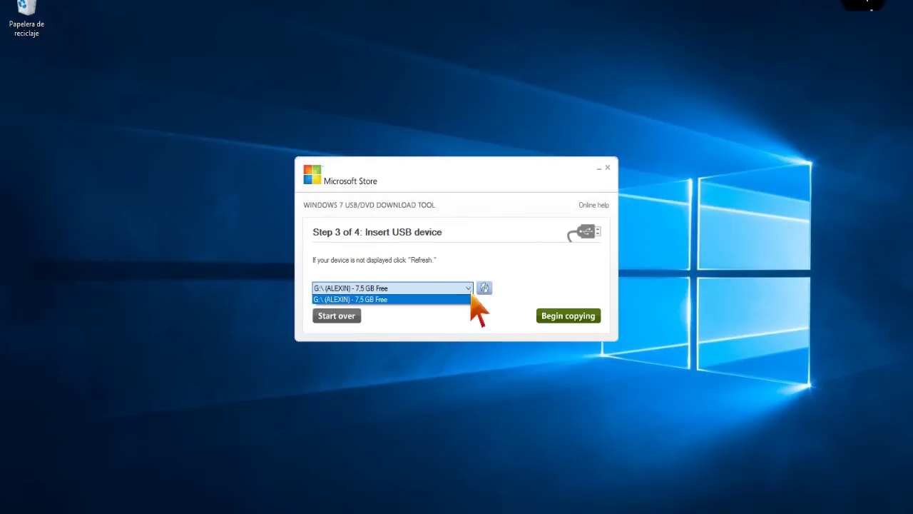
click(409, 300)
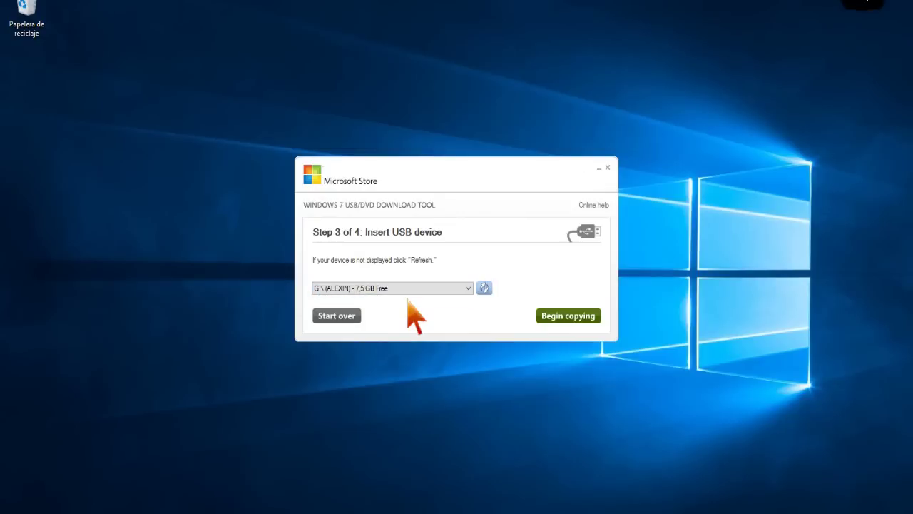
click(485, 288)
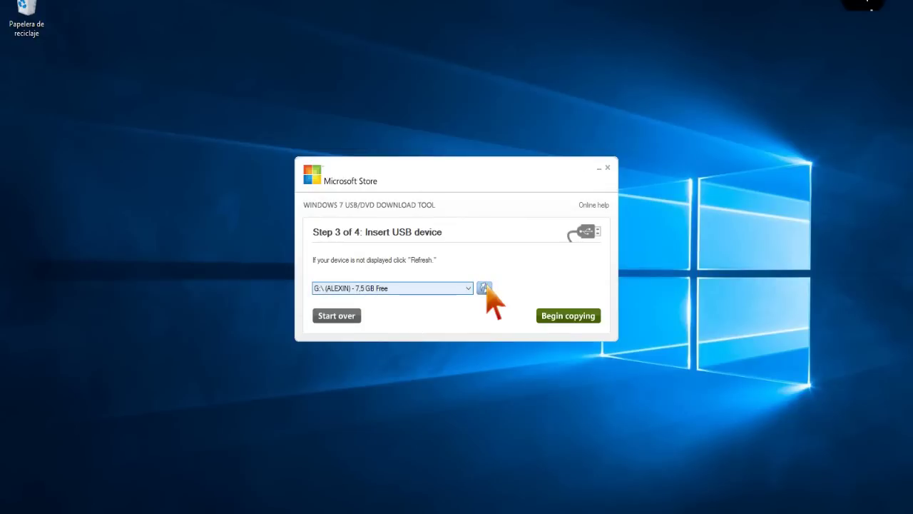
key(alt+Down)
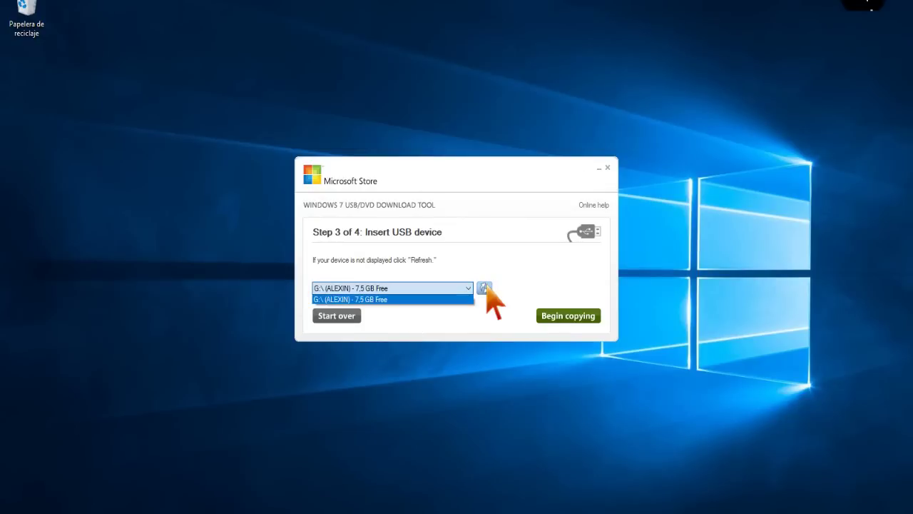
Step: Begin copying the ISO to the G: USB drive and agree to erase all of its contents
click(579, 318)
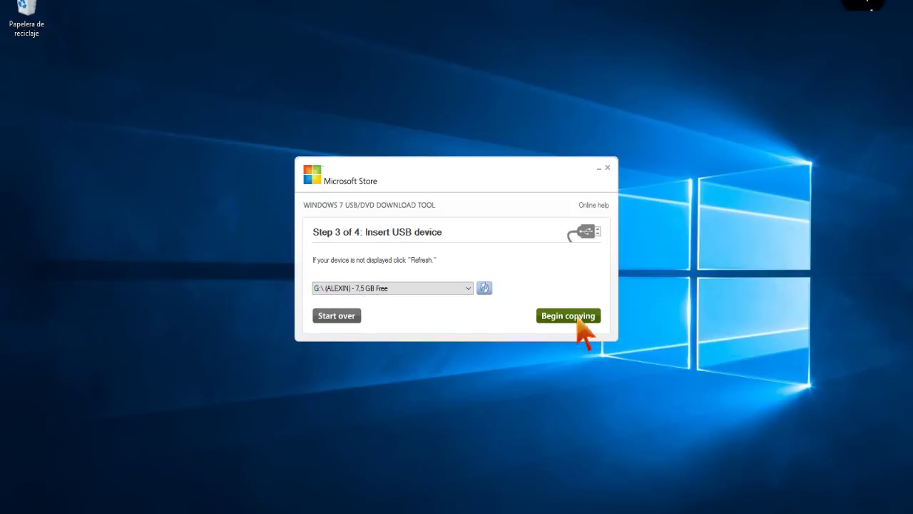
click(578, 319)
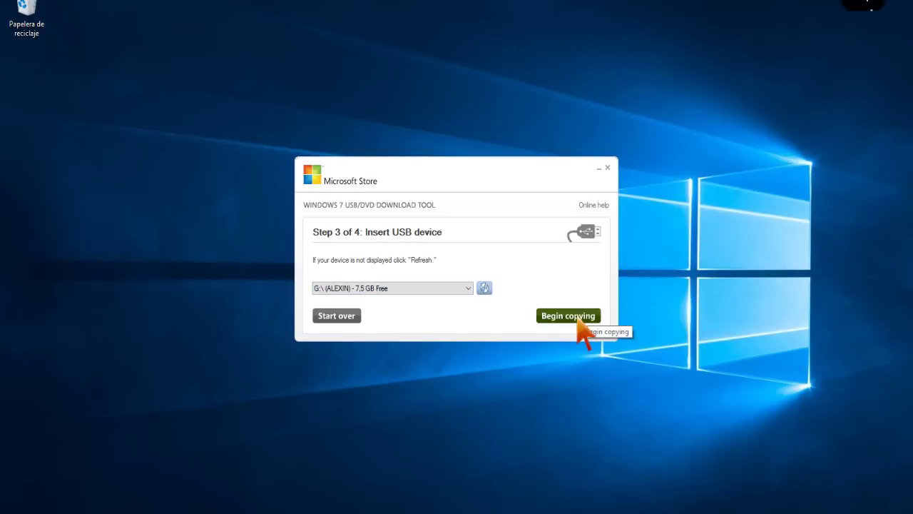
click(579, 319)
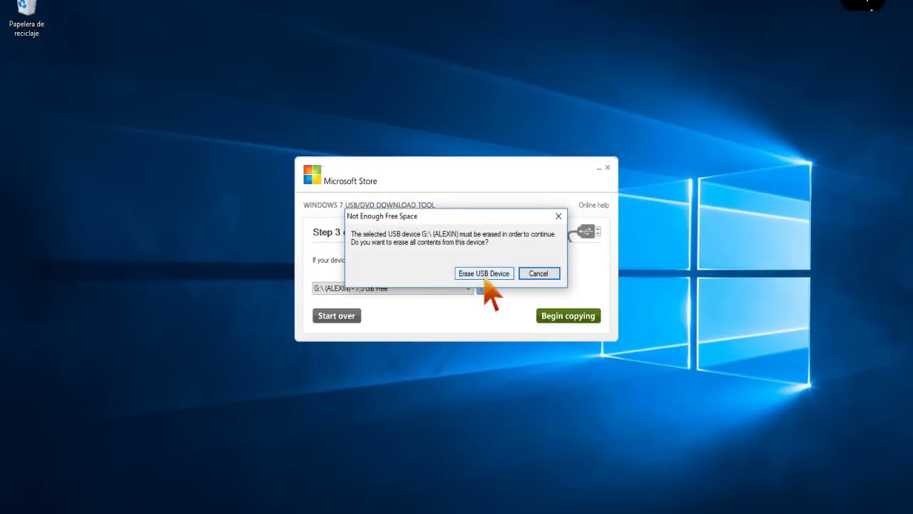
click(485, 276)
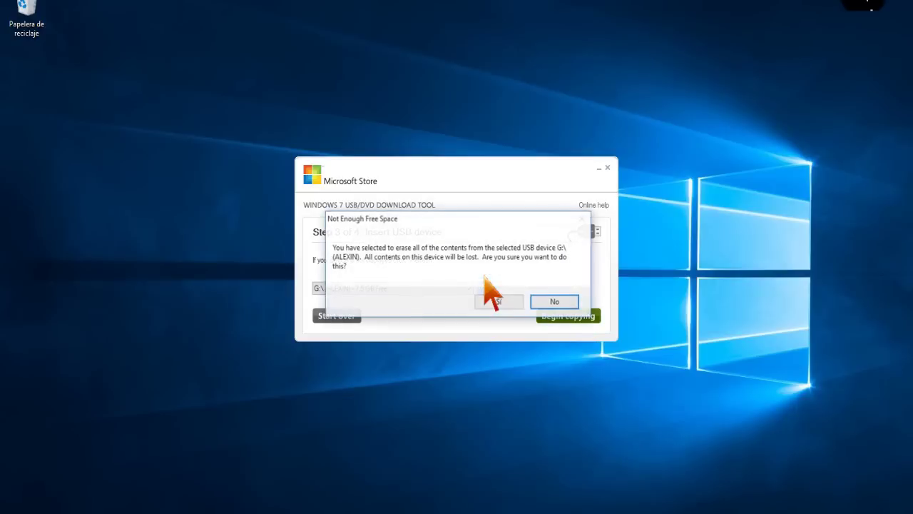
click(488, 299)
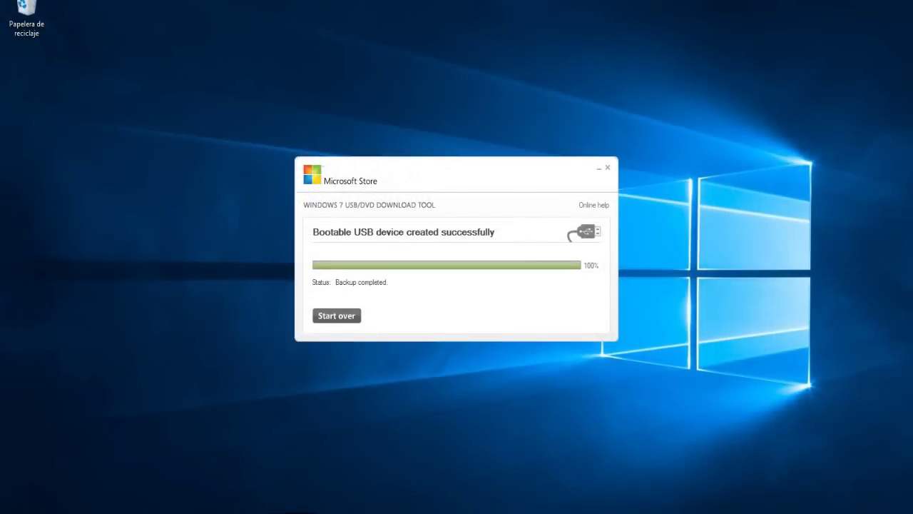
Step: Close the download tool and open the USB drive (G:) from the Este equipo window
click(294, 508)
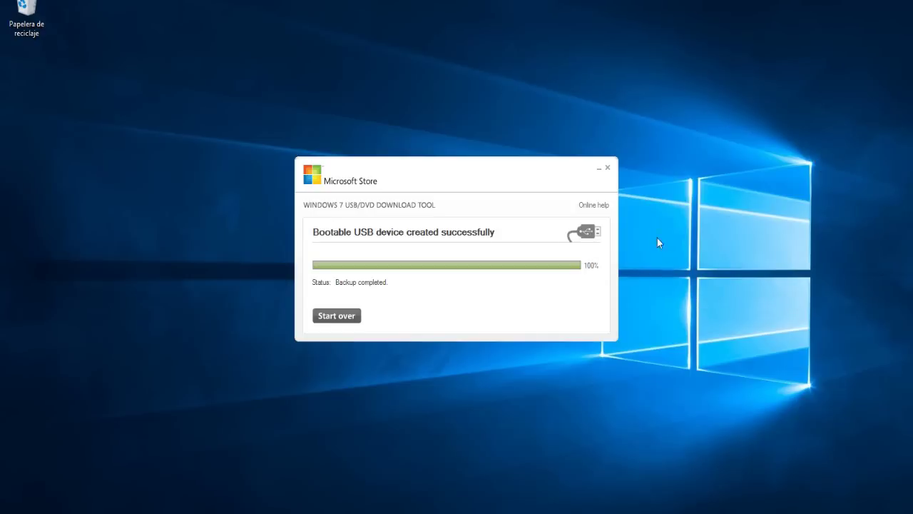
click(607, 169)
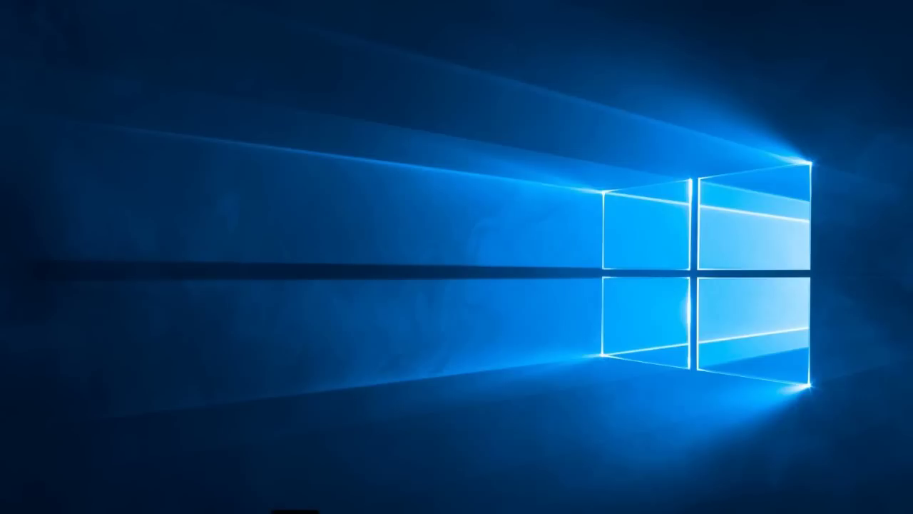
click(278, 513)
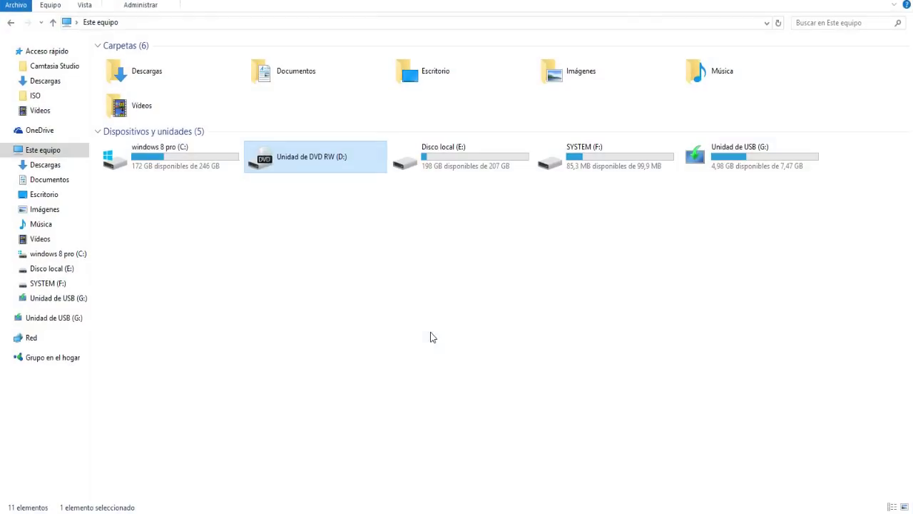
right_click(780, 156)
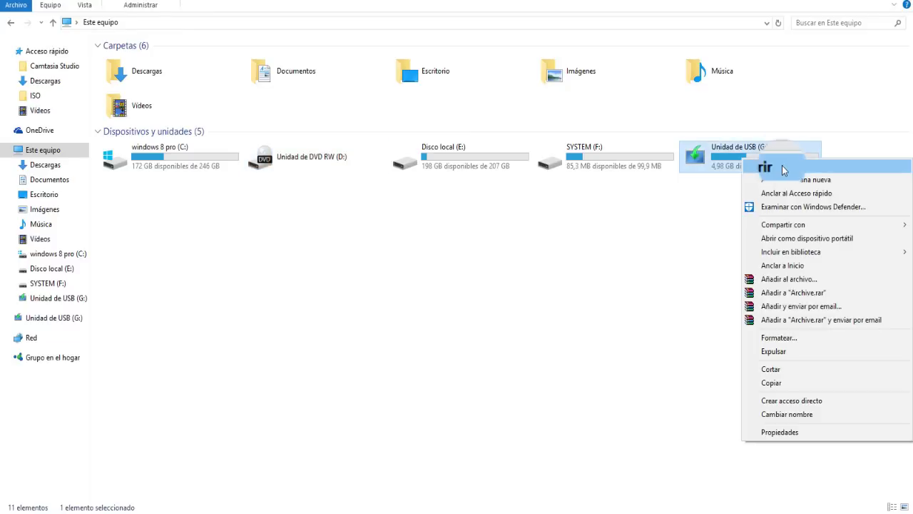
click(782, 165)
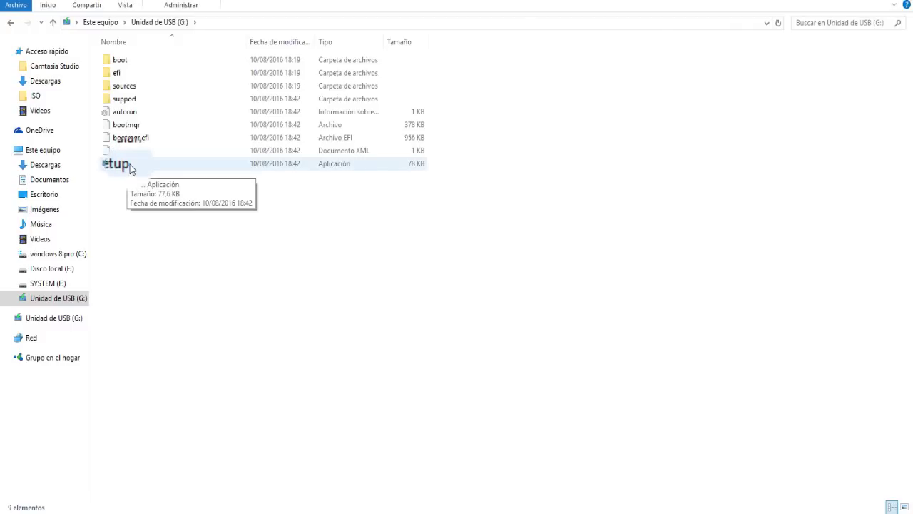
Step: Run setup from the USB drive as administrator and continue with Conectarse e instalar actualizaciones (recomendado)
click(130, 167)
right_click(131, 168)
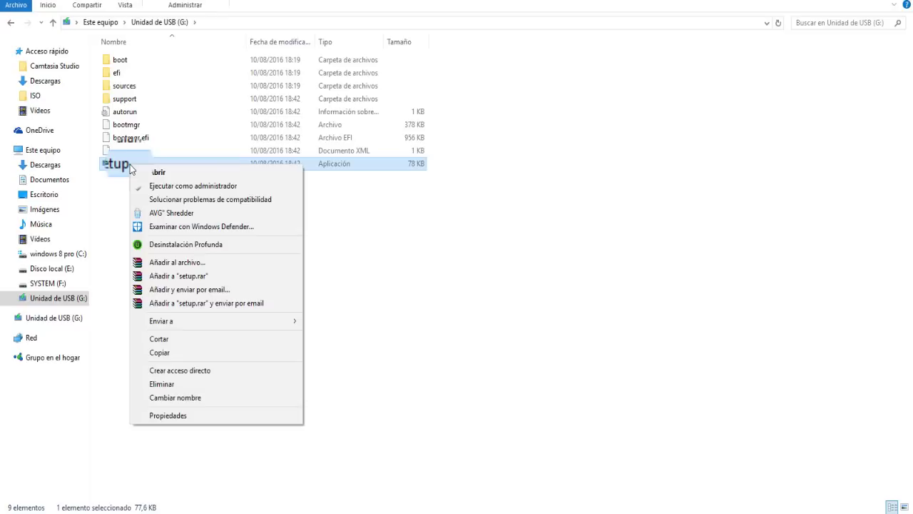
click(166, 187)
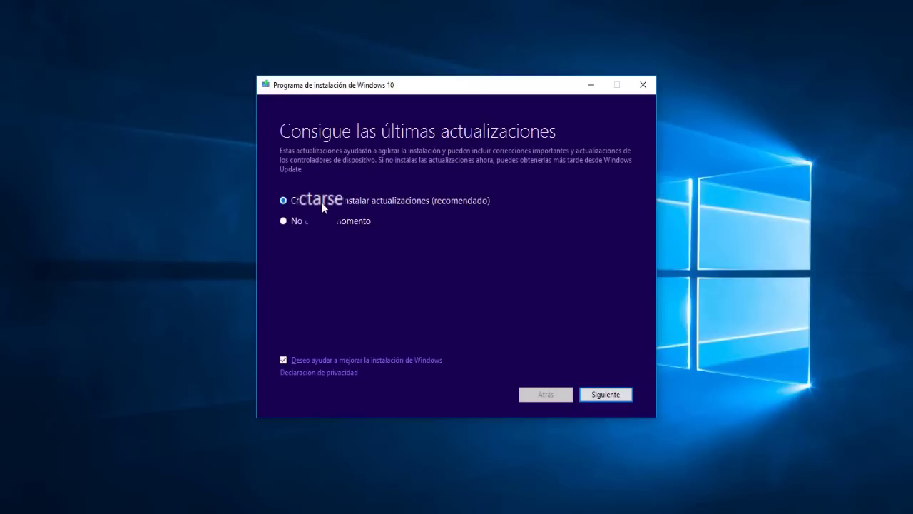
click(628, 398)
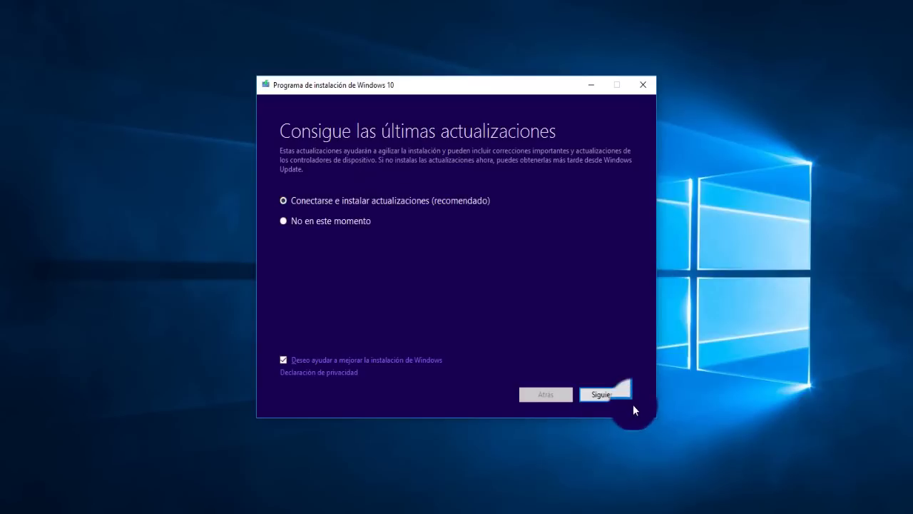